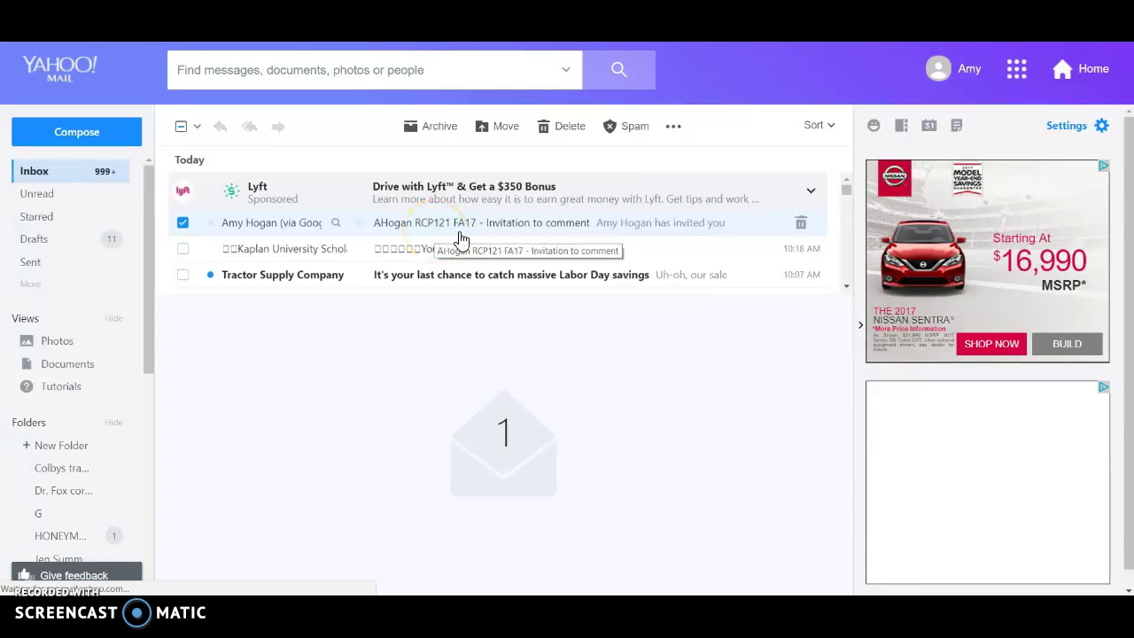
Open the invitation-to-comment e-mail for the RCP121 FA17 document and open the shared document in Google Docs
{"action": "left_click", "coordinate": [468, 232]}
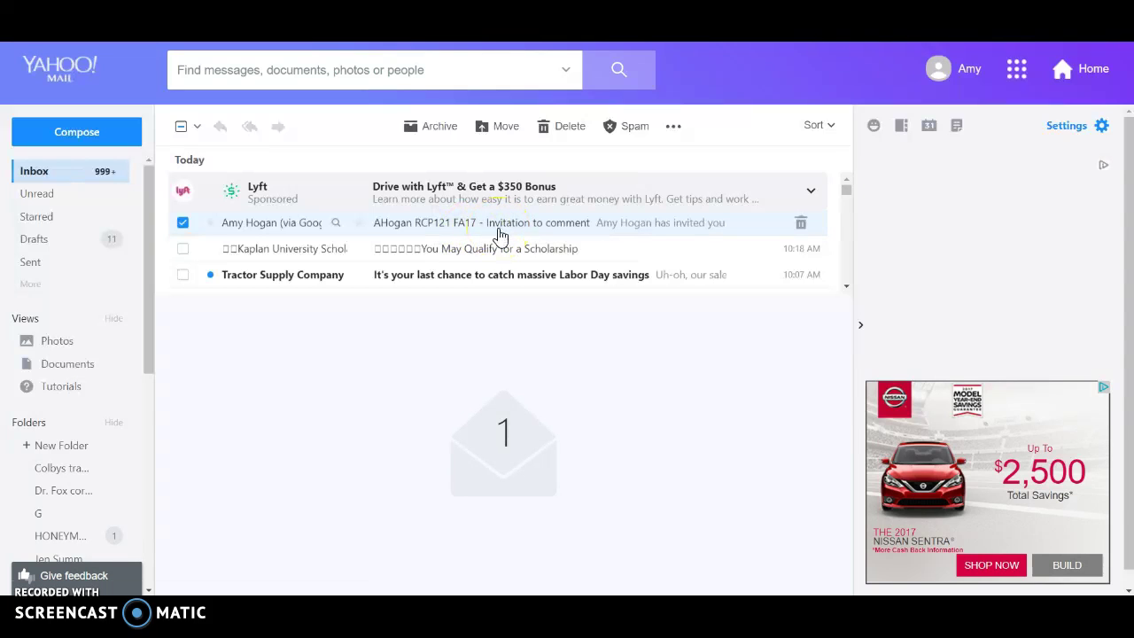
{"action": "left_click", "coordinate": [500, 232]}
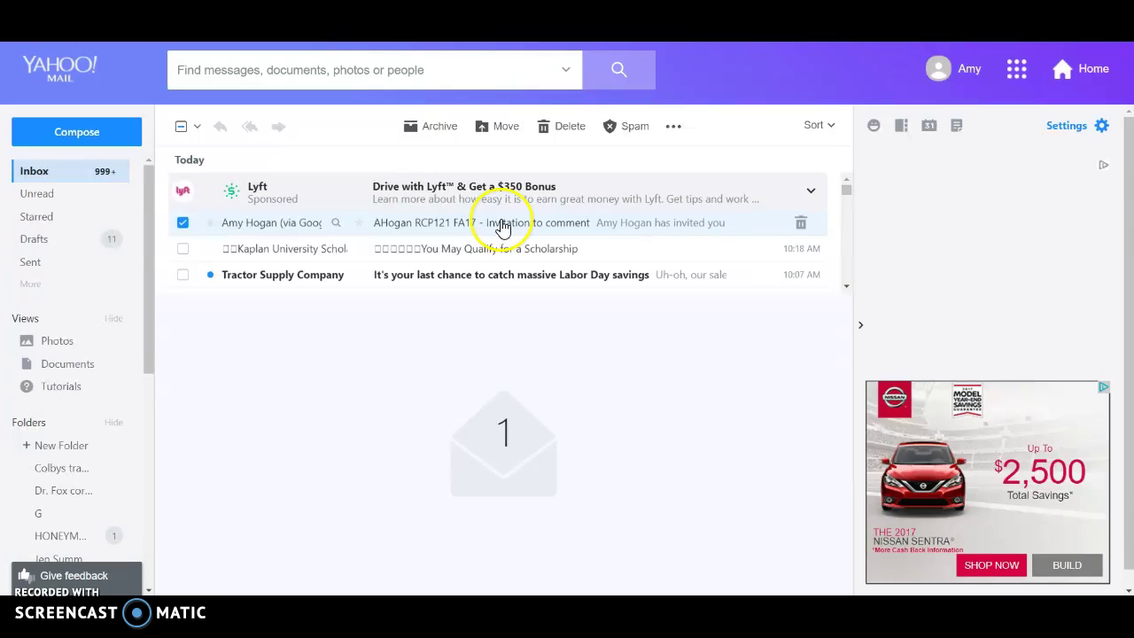
{"action": "left_click", "coordinate": [454, 326]}
{"action": "left_click", "coordinate": [295, 517]}
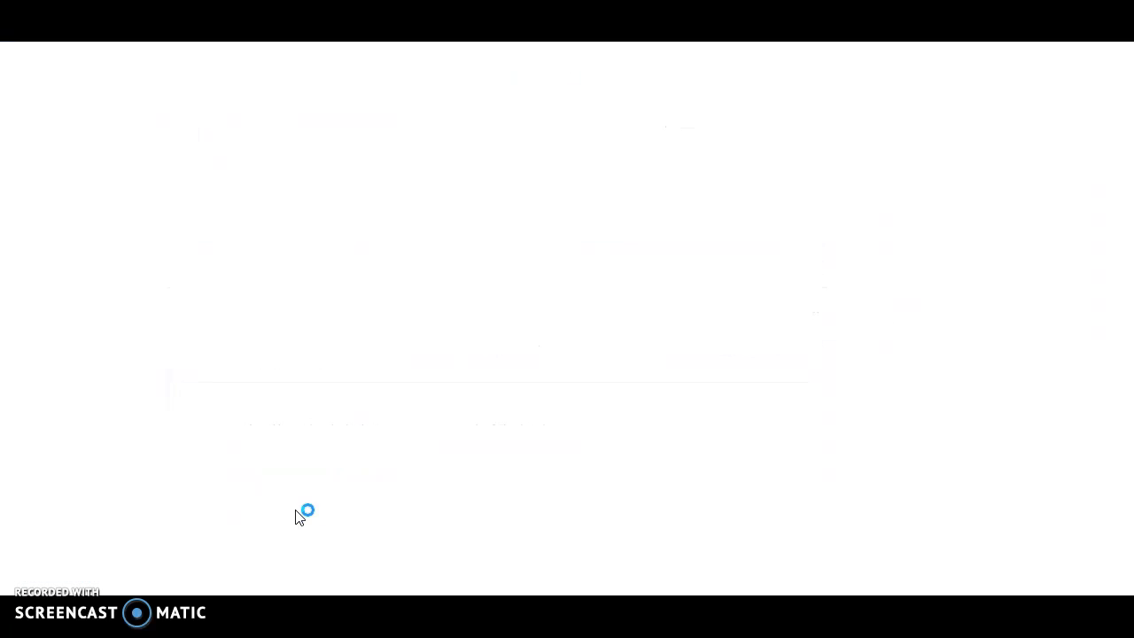
{"action": "left_click", "coordinate": [576, 94]}
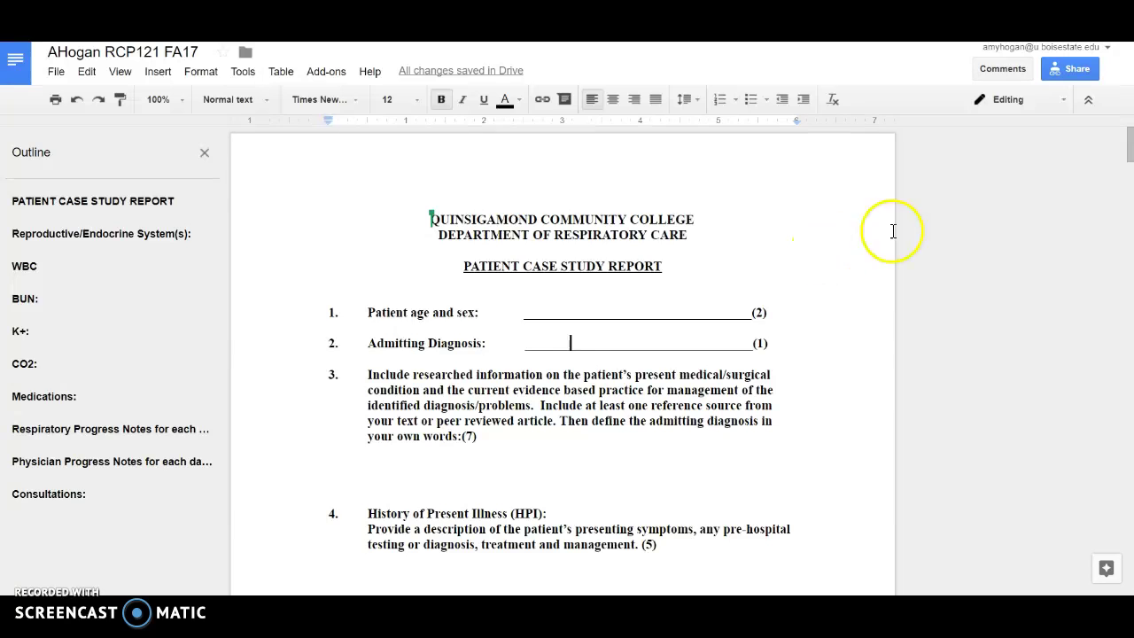
Switch the document from direct editing to Suggesting mode
{"action": "left_click", "coordinate": [1016, 106]}
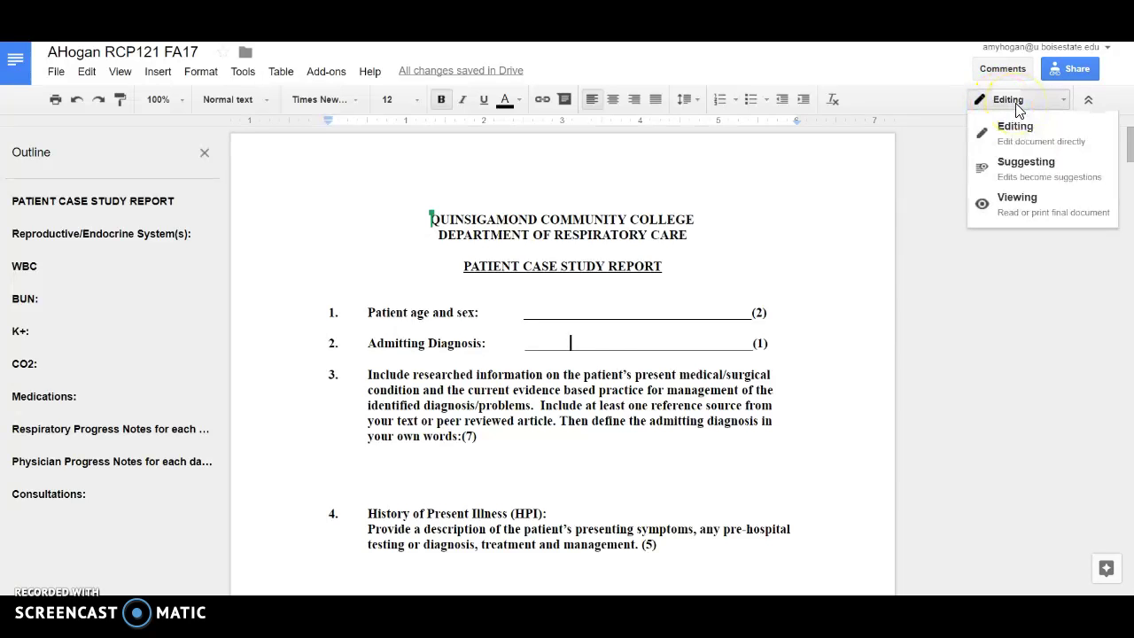
{"action": "left_click", "coordinate": [1010, 165]}
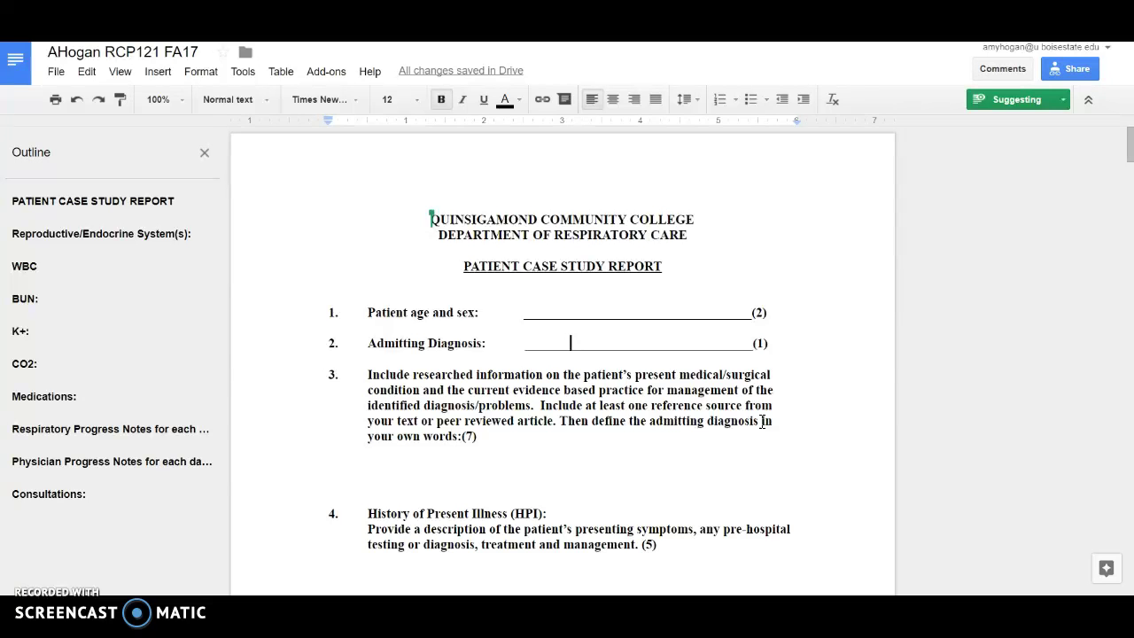
Suggest adding "You forgot to add information to this section" below item 3, and reject that suggestion
{"action": "left_click", "coordinate": [461, 462]}
{"action": "type", "text": "You foro"}
{"action": "key", "text": "BackSpace"}
{"action": "type", "text": "got to"}
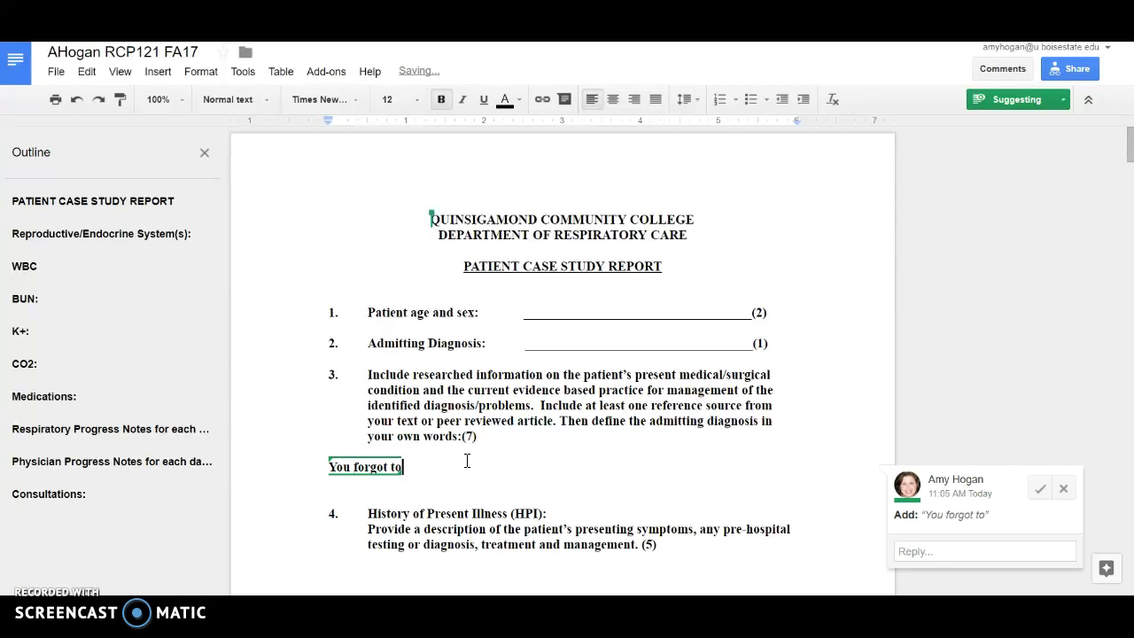
{"action": "type", "text": " add information to "}
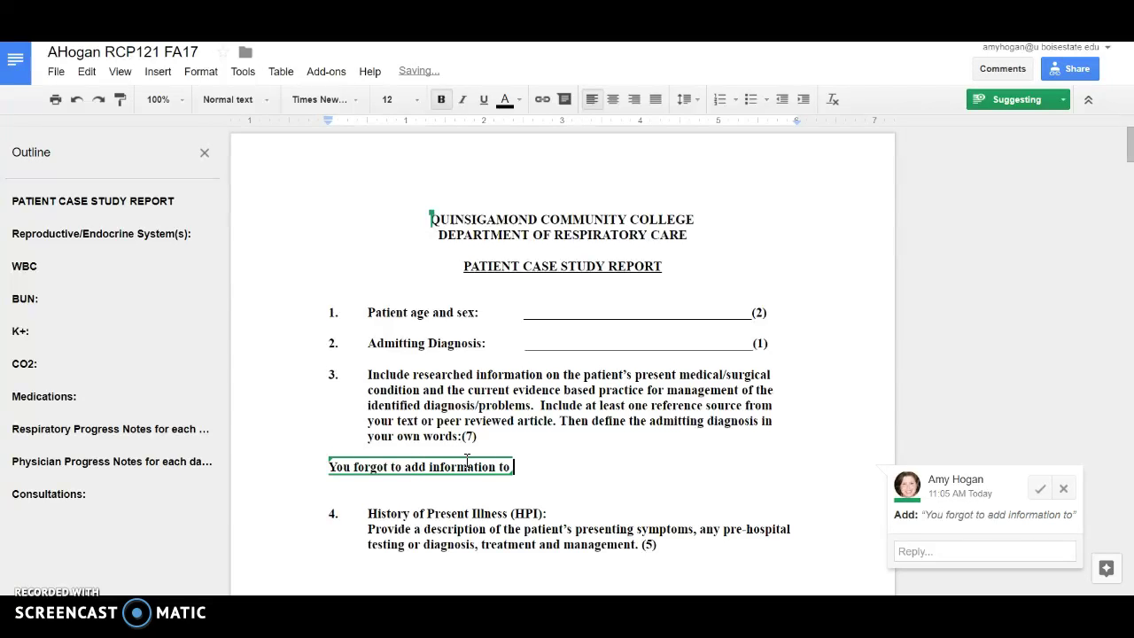
{"action": "type", "text": "this section"}
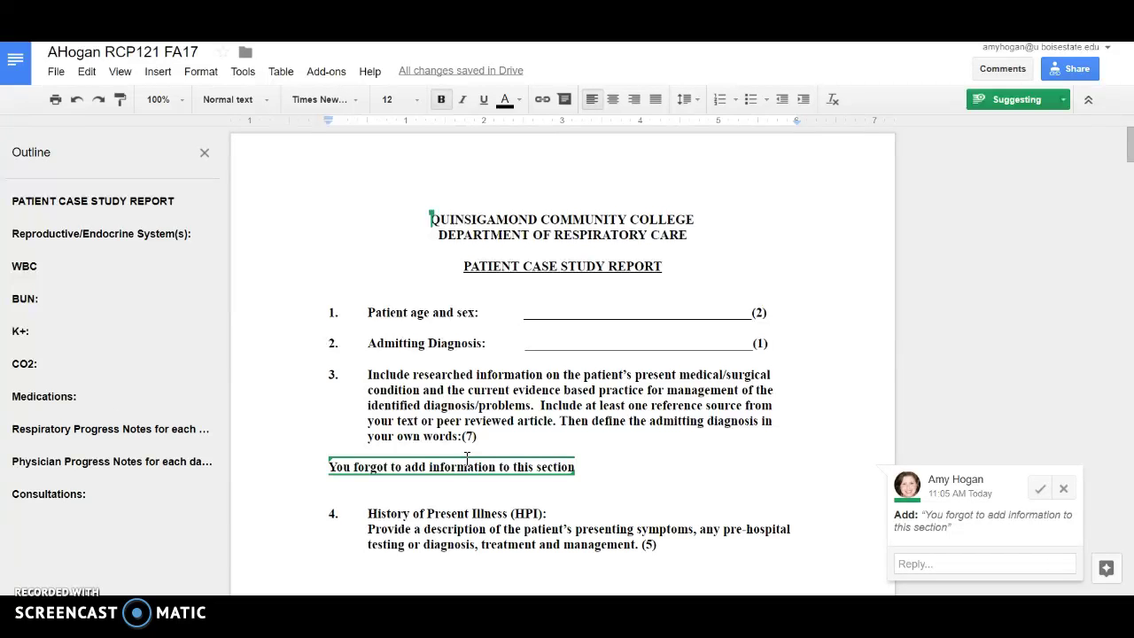
{"action": "key", "text": "Return"}
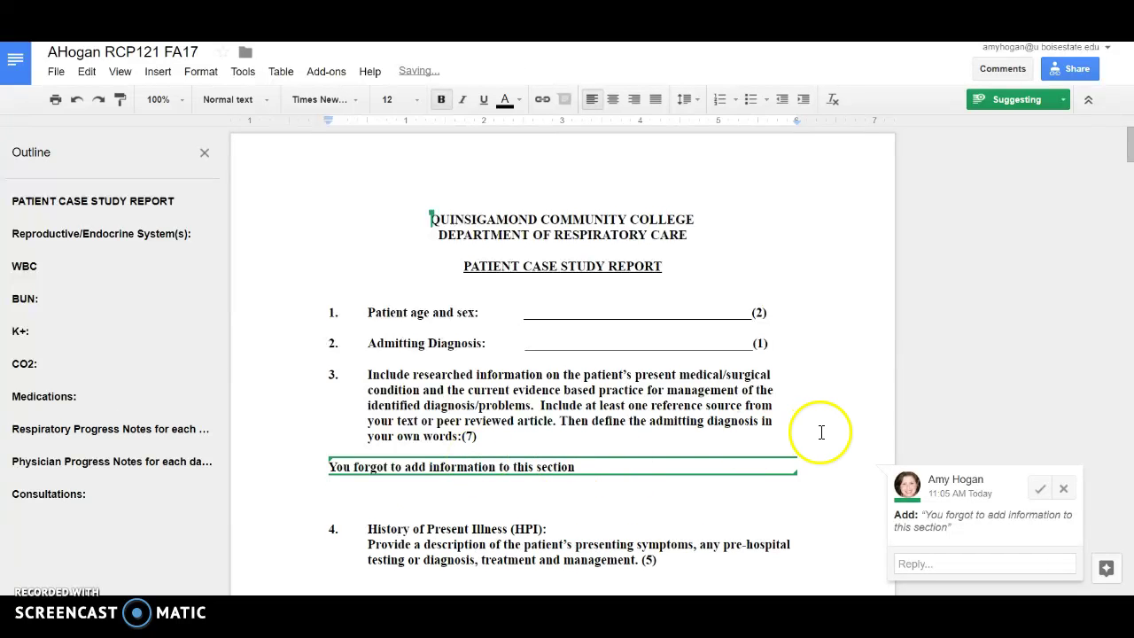
{"action": "left_click", "coordinate": [948, 372]}
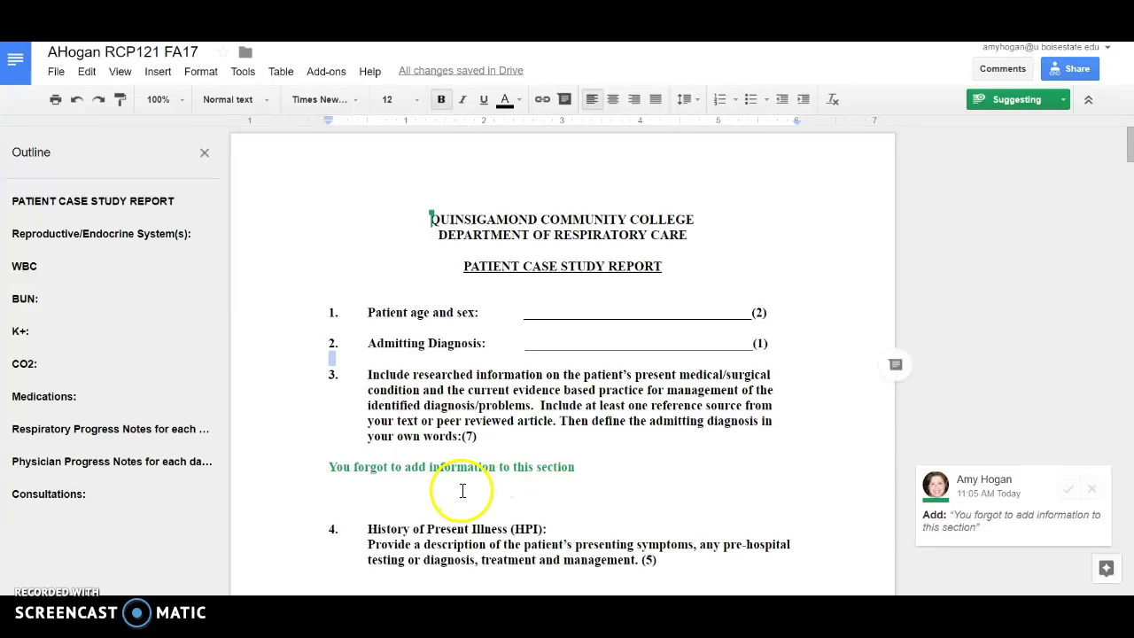
{"action": "left_click", "coordinate": [1090, 490]}
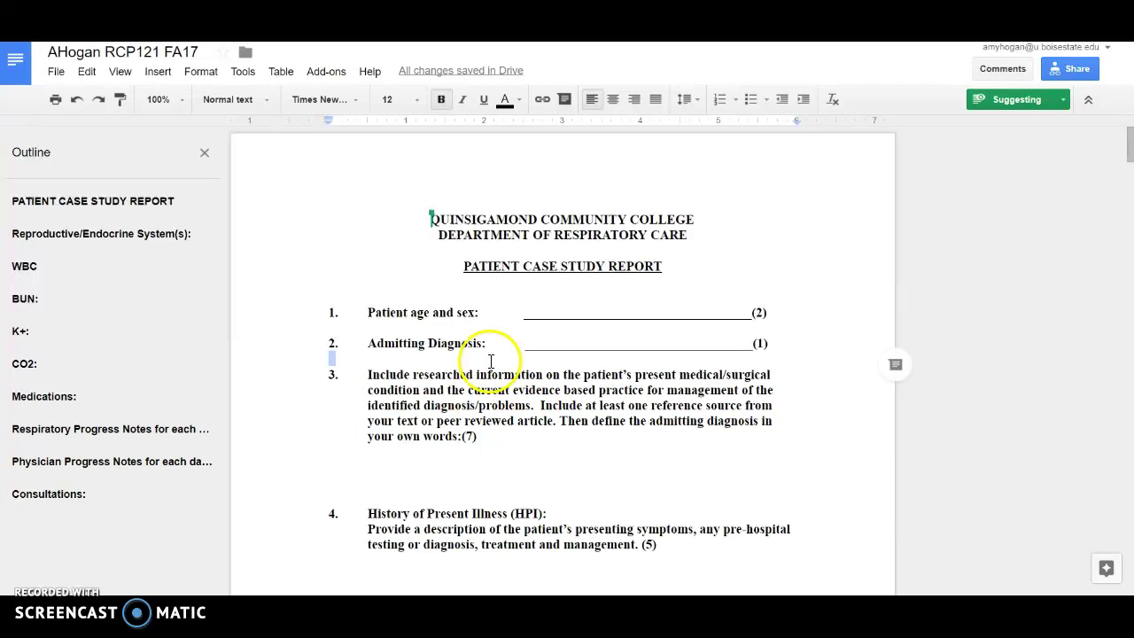
Add the comment "sjdkfljsdk" to item 3's sentence "Include at least one reference source from your text or peer reviewed article."
{"action": "left_click", "coordinate": [563, 100]}
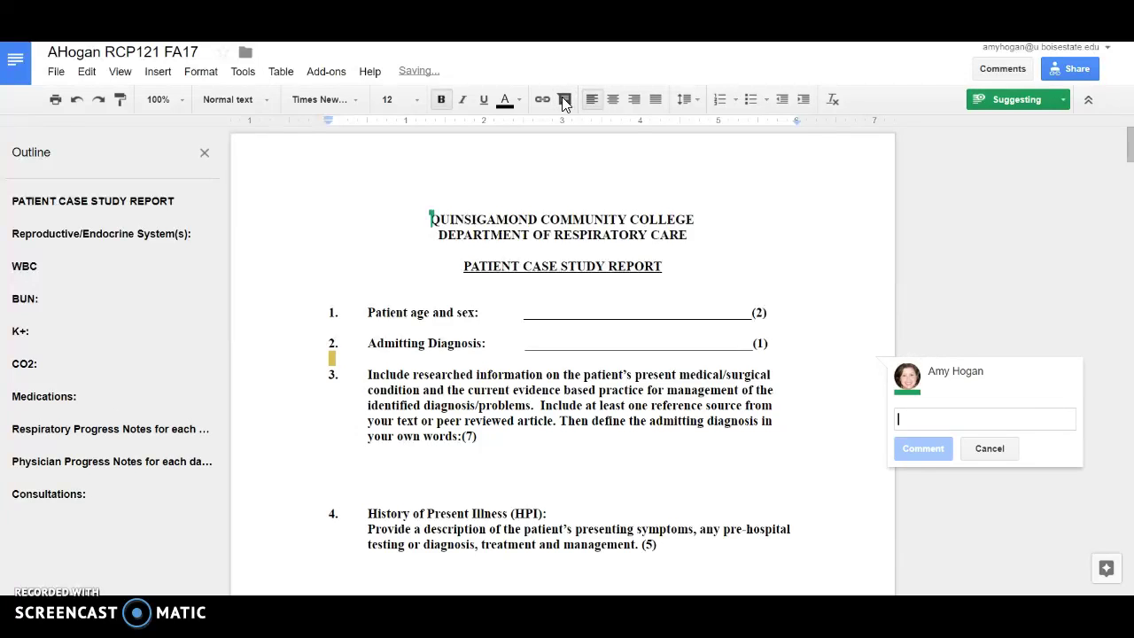
{"action": "left_click", "coordinate": [990, 448]}
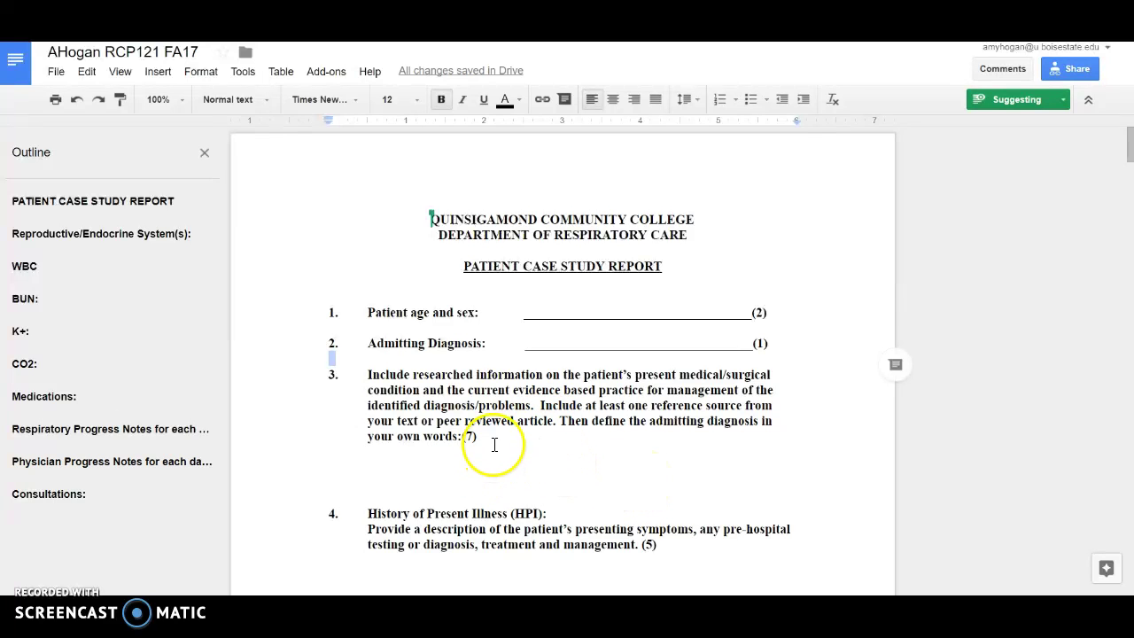
{"action": "left_click", "coordinate": [540, 406]}
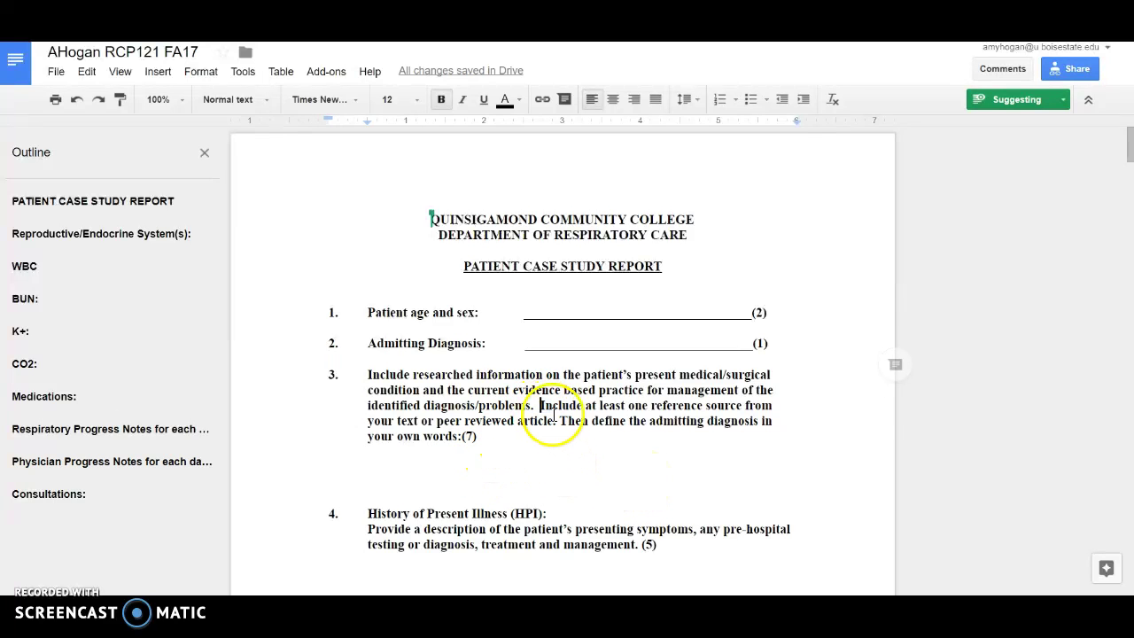
{"action": "left_click", "coordinate": [559, 420], "text": "shift"}
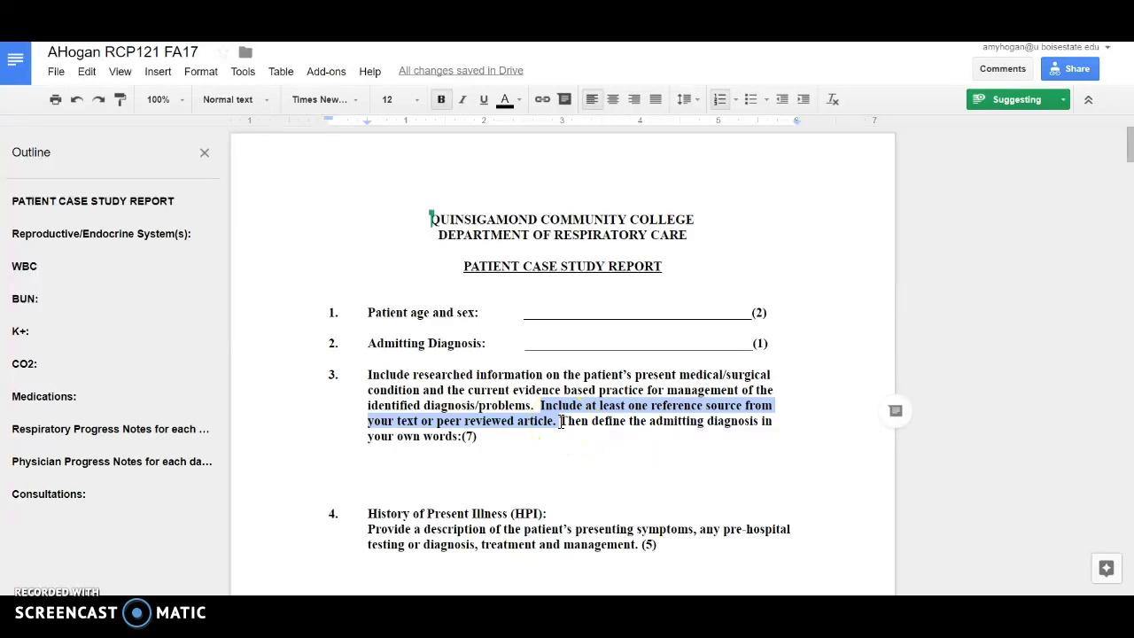
{"action": "left_click", "coordinate": [565, 100]}
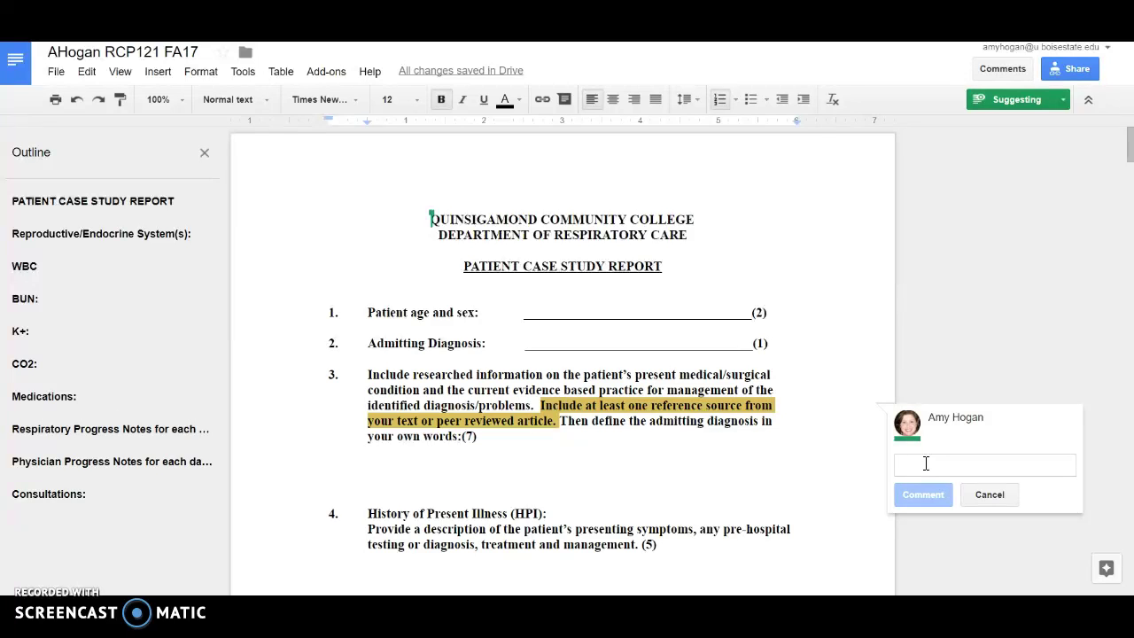
{"action": "type", "text": "sldkfjsdkl"}
{"action": "left_click", "coordinate": [924, 497]}
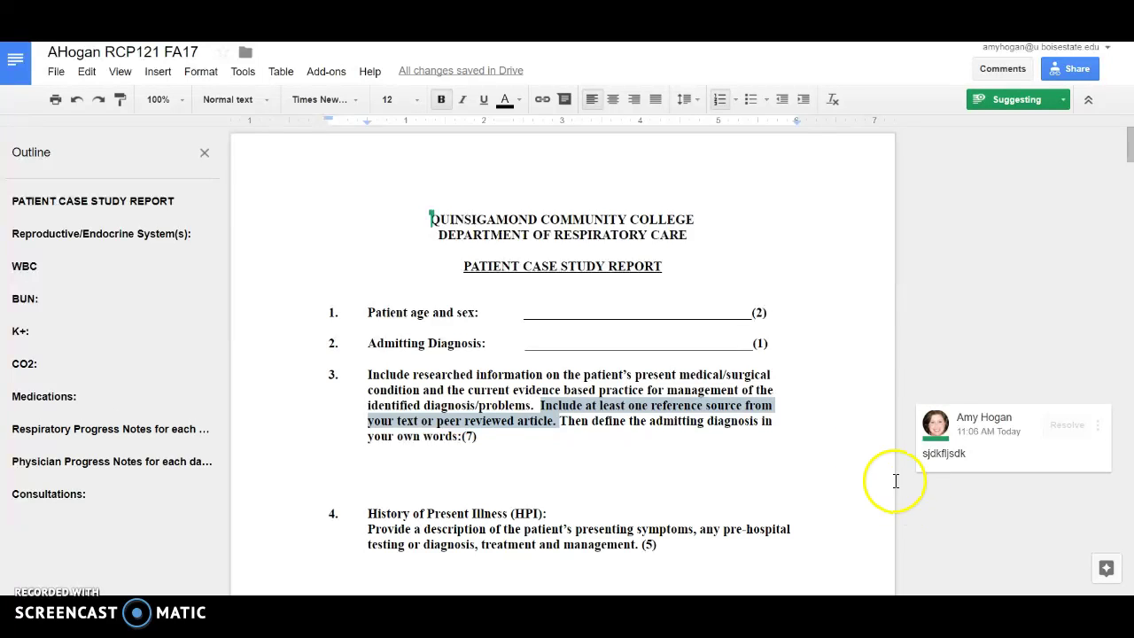
{"action": "left_click", "coordinate": [563, 101]}
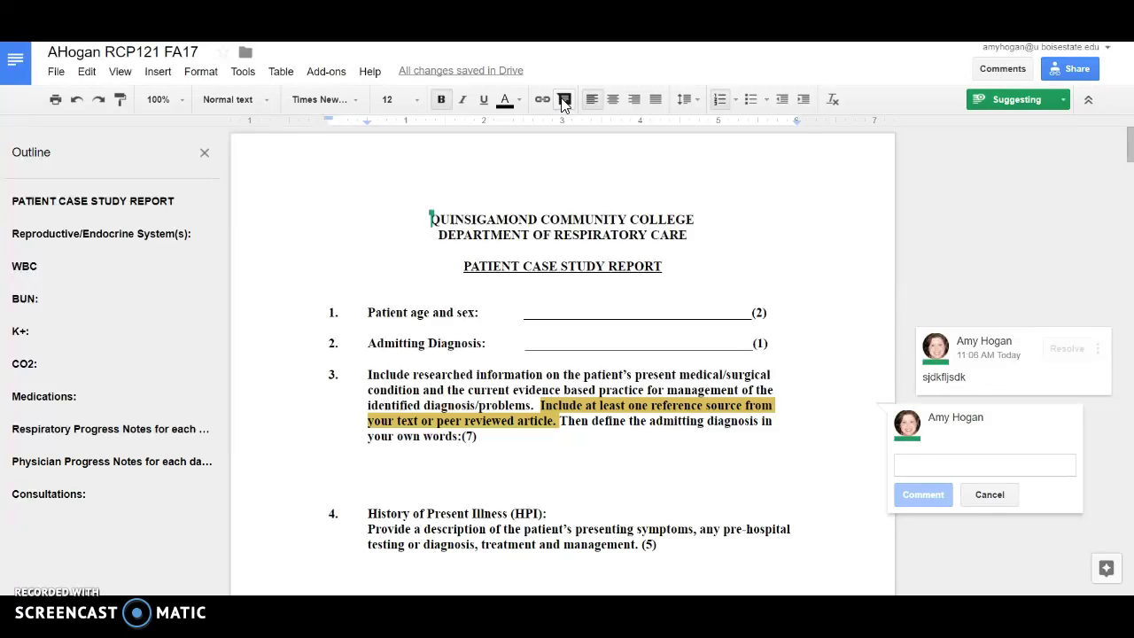
{"action": "left_click", "coordinate": [564, 101]}
{"action": "left_click", "coordinate": [542, 234]}
{"action": "left_click", "coordinate": [160, 73]}
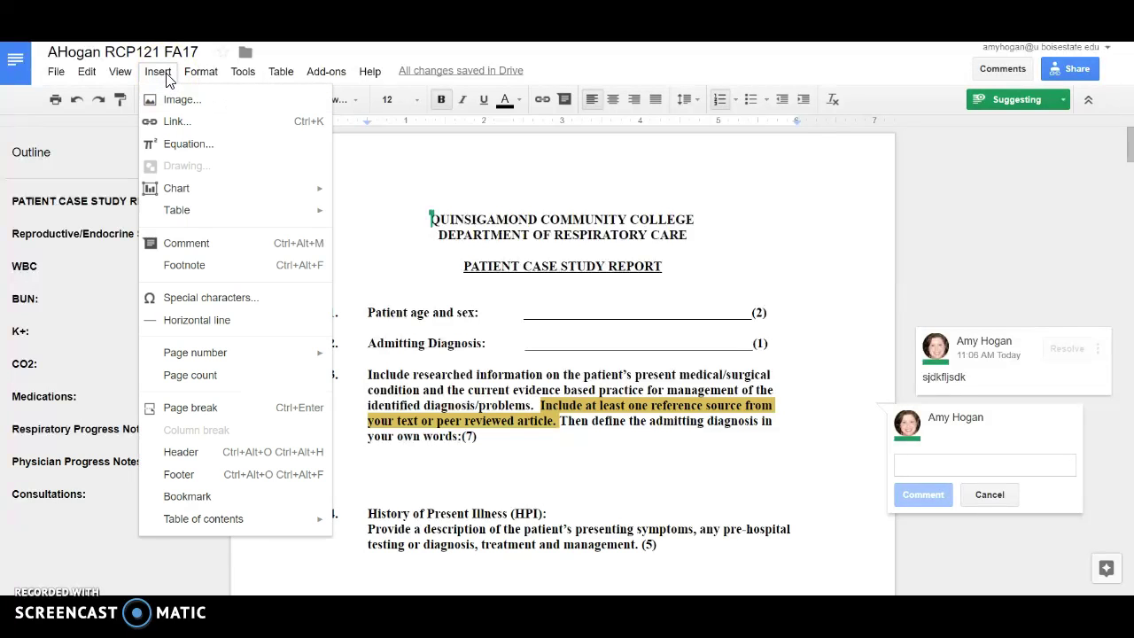
{"action": "left_click", "coordinate": [172, 247]}
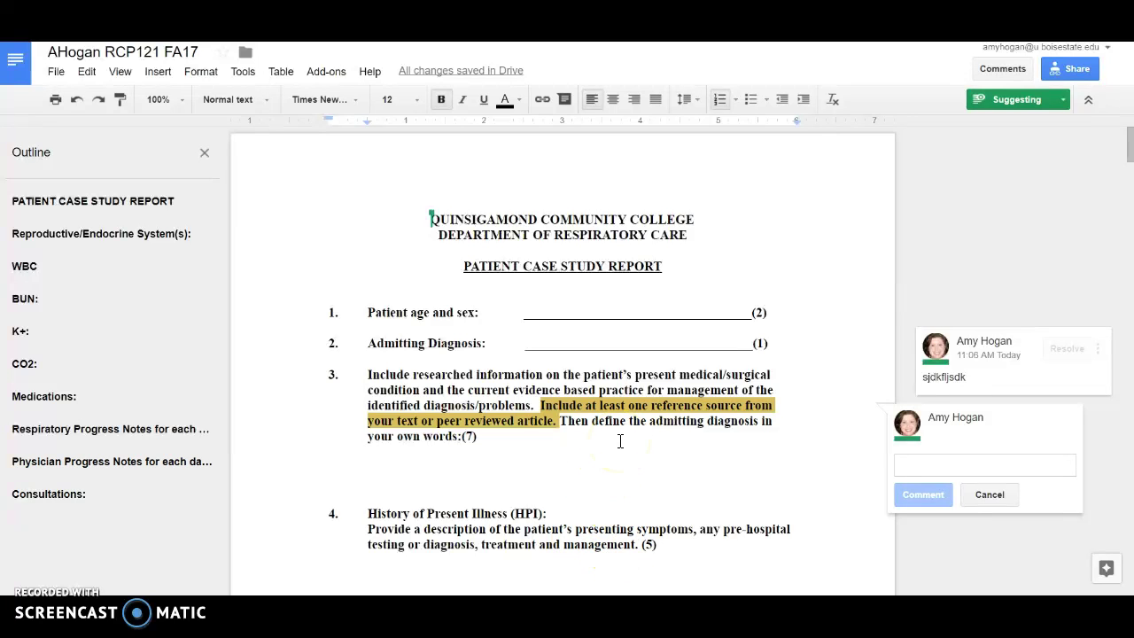
{"action": "left_click", "coordinate": [1004, 498]}
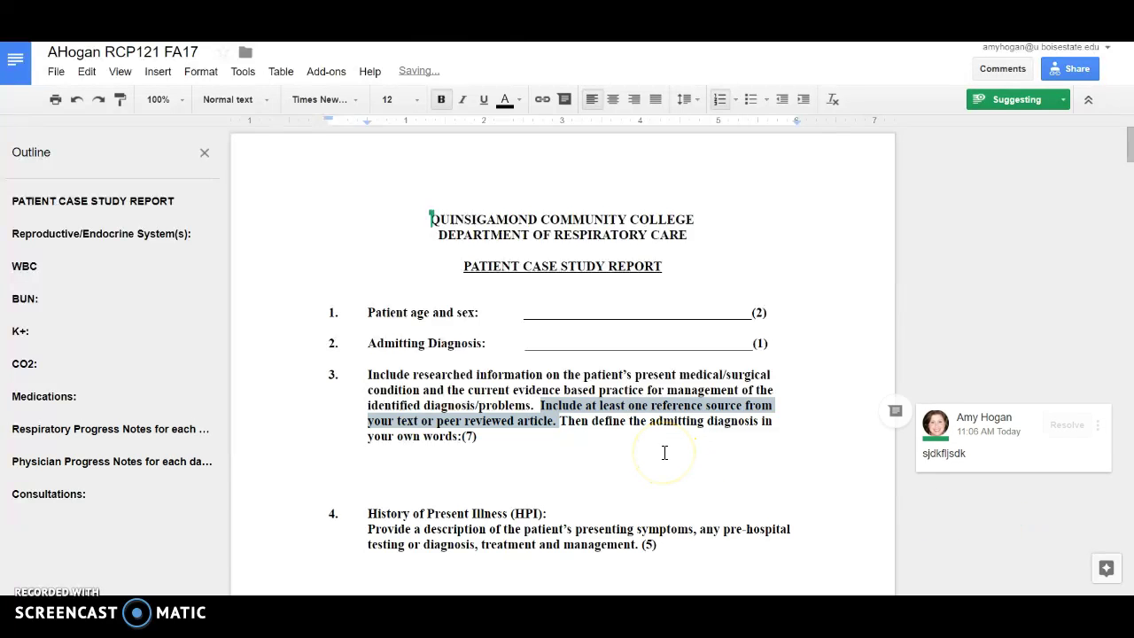
Comment "You forgot to discuss any interventions in this section." on item 7's text from "Record any pertinent data" through "mucous clearance adjuncts"
{"action": "scroll", "coordinate": [664, 451], "scroll_direction": "down", "scroll_amount": 6}
{"action": "scroll", "coordinate": [665, 453], "scroll_direction": "down", "scroll_amount": 3}
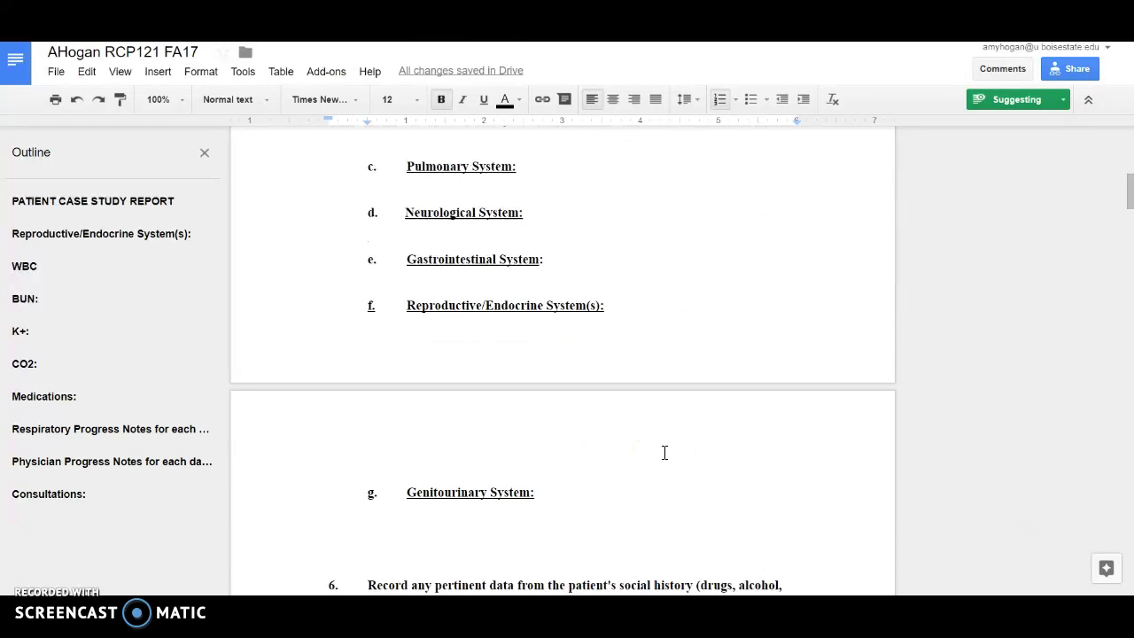
{"action": "scroll", "coordinate": [664, 453], "scroll_direction": "down", "scroll_amount": 4}
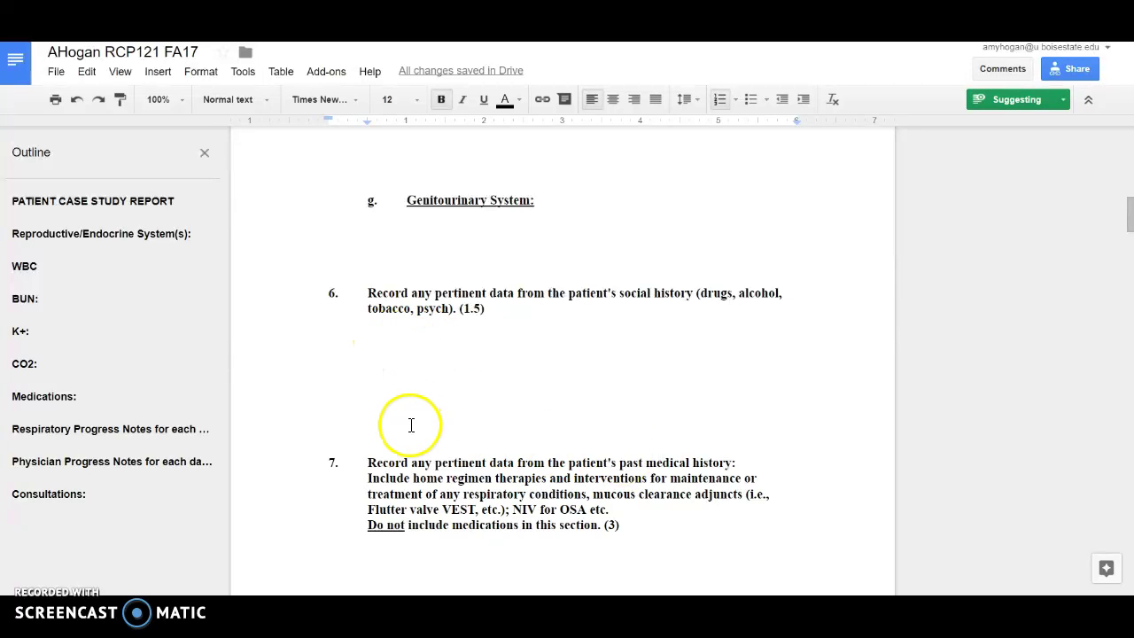
{"action": "left_click_drag", "start_coordinate": [364, 462], "coordinate": [742, 498]}
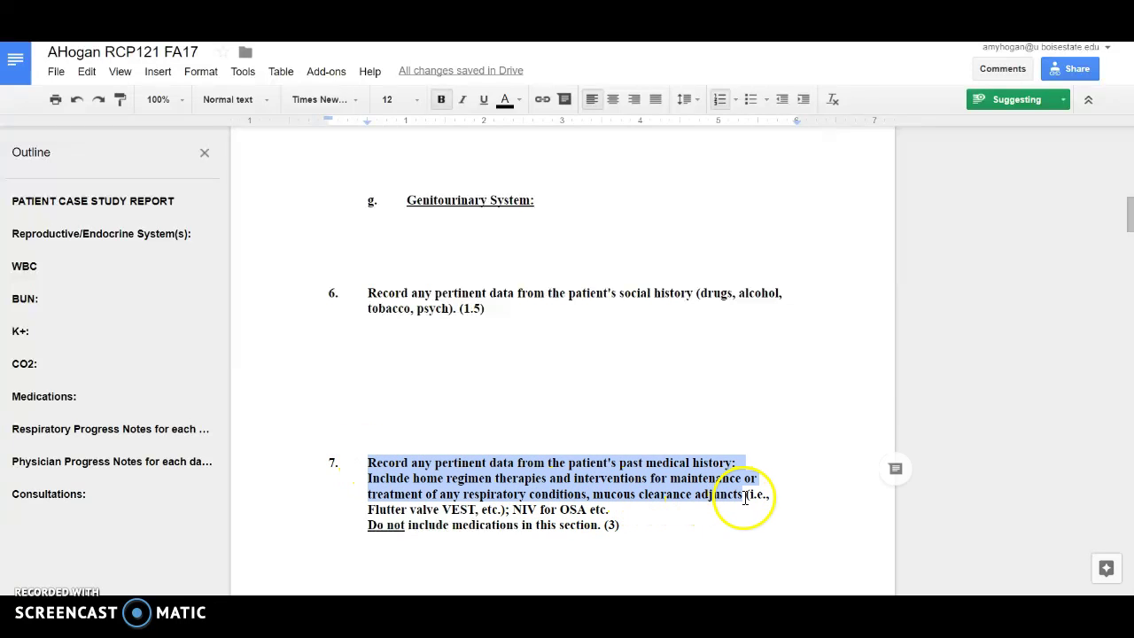
{"action": "left_click", "coordinate": [565, 99]}
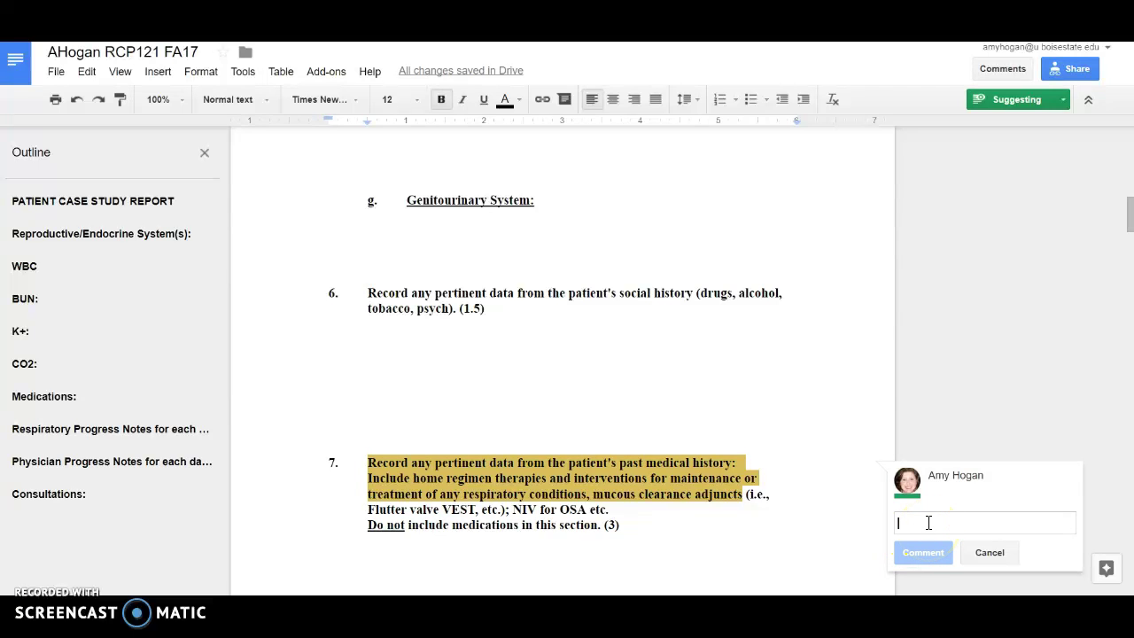
{"action": "type", "text": "You forgot to"}
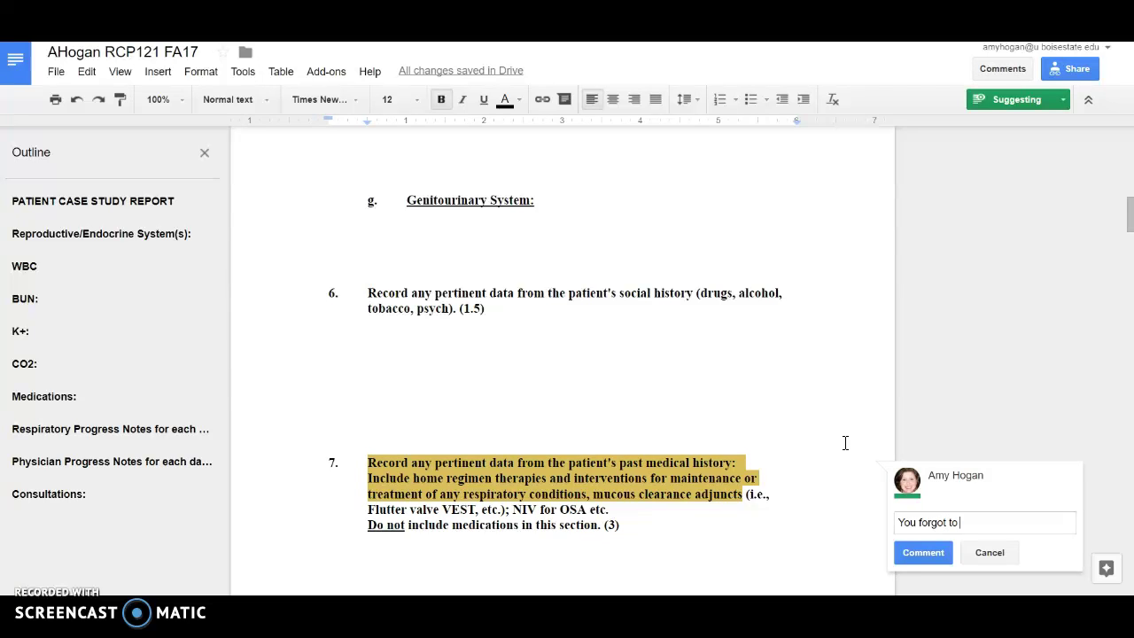
{"action": "type", "text": " discuss any in"}
{"action": "type", "text": "rventions in this section."}
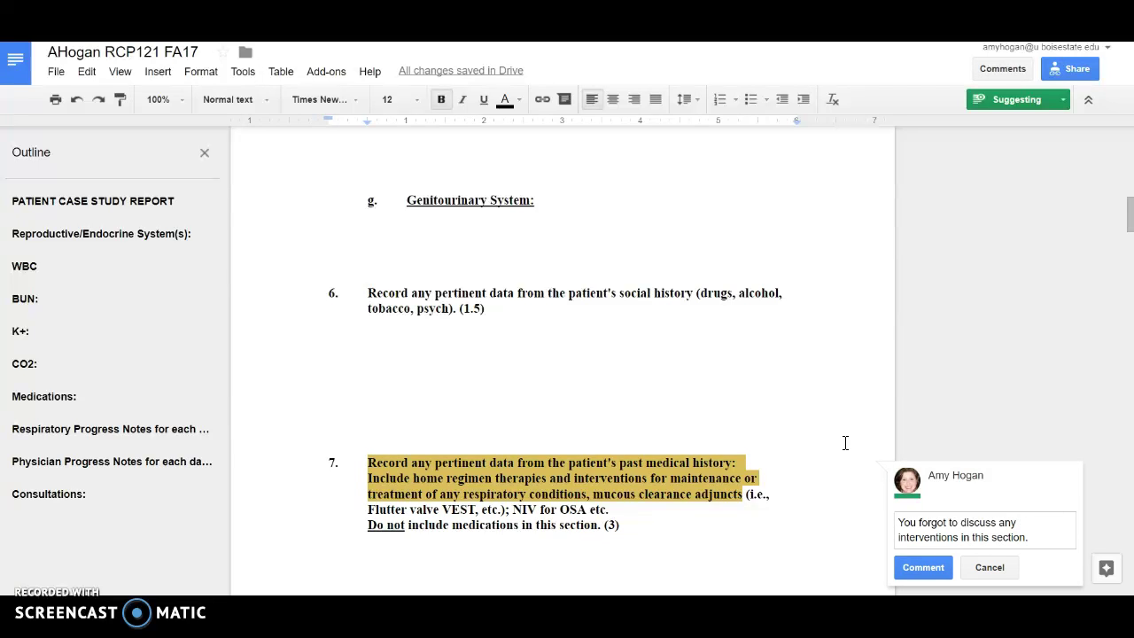
{"action": "left_click", "coordinate": [933, 574]}
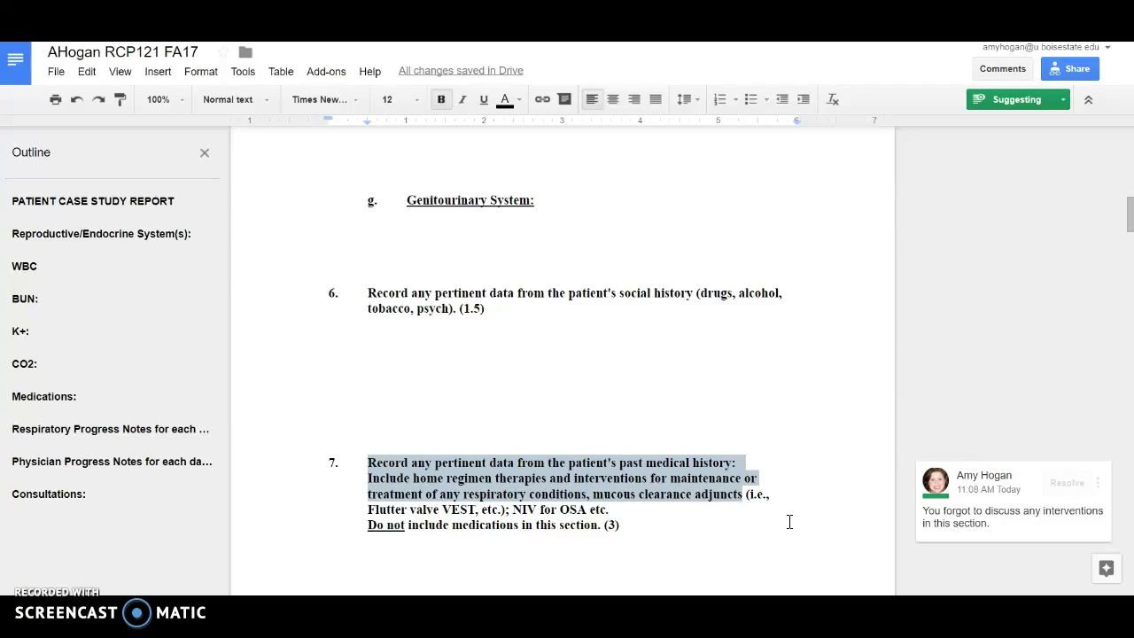
Switch the document to Editing mode and back to Suggesting mode
{"action": "left_click", "coordinate": [1030, 103]}
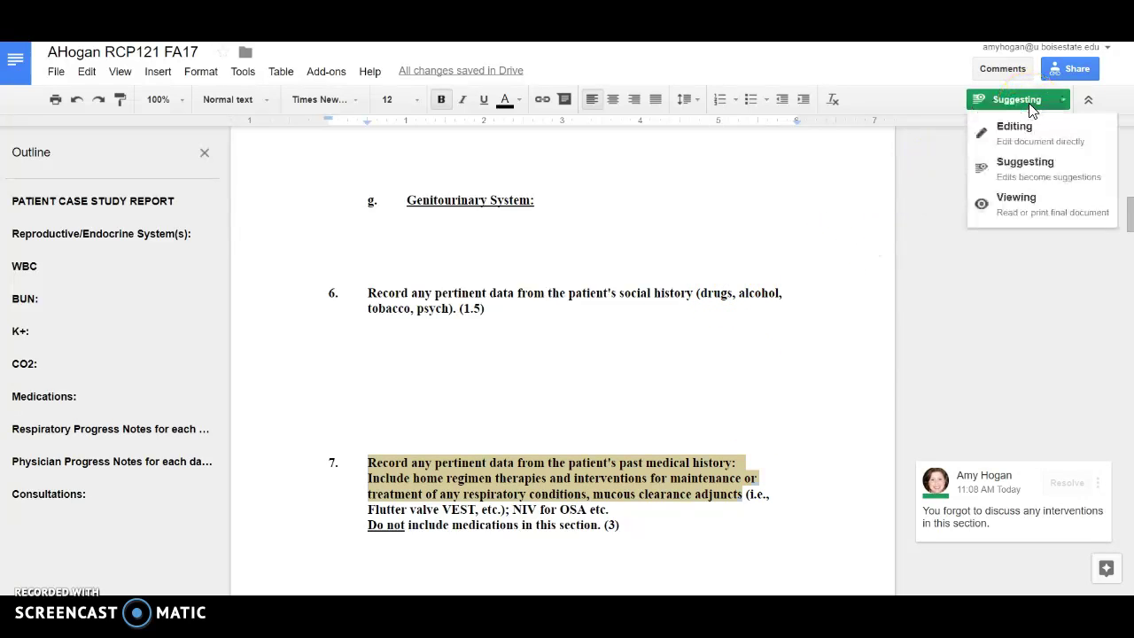
{"action": "left_click", "coordinate": [1029, 176]}
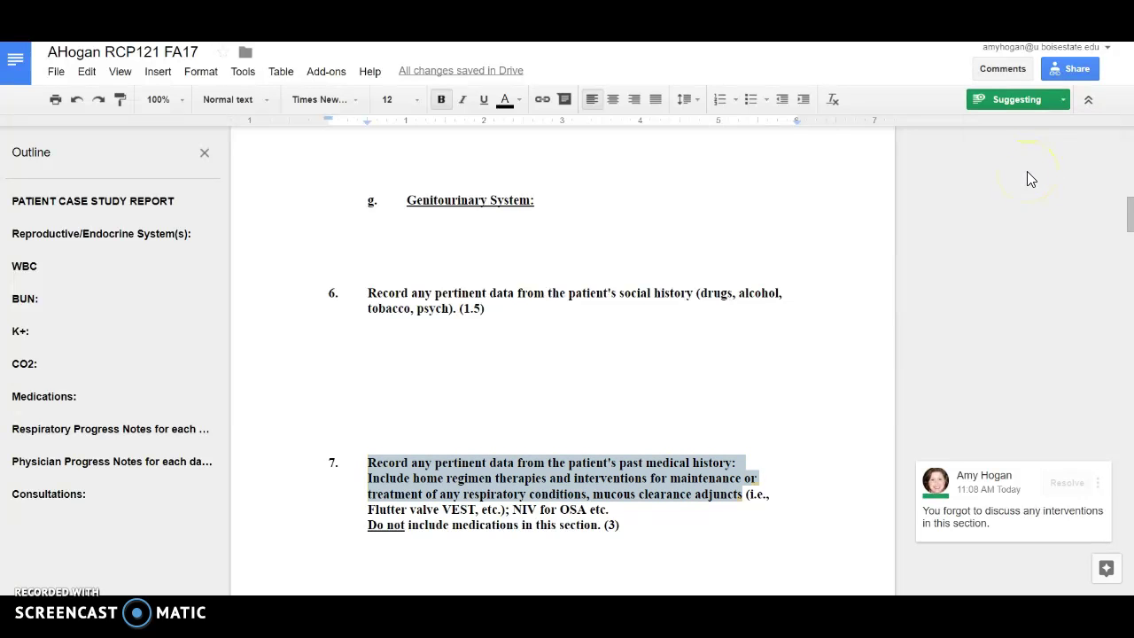
{"action": "left_click", "coordinate": [1026, 100]}
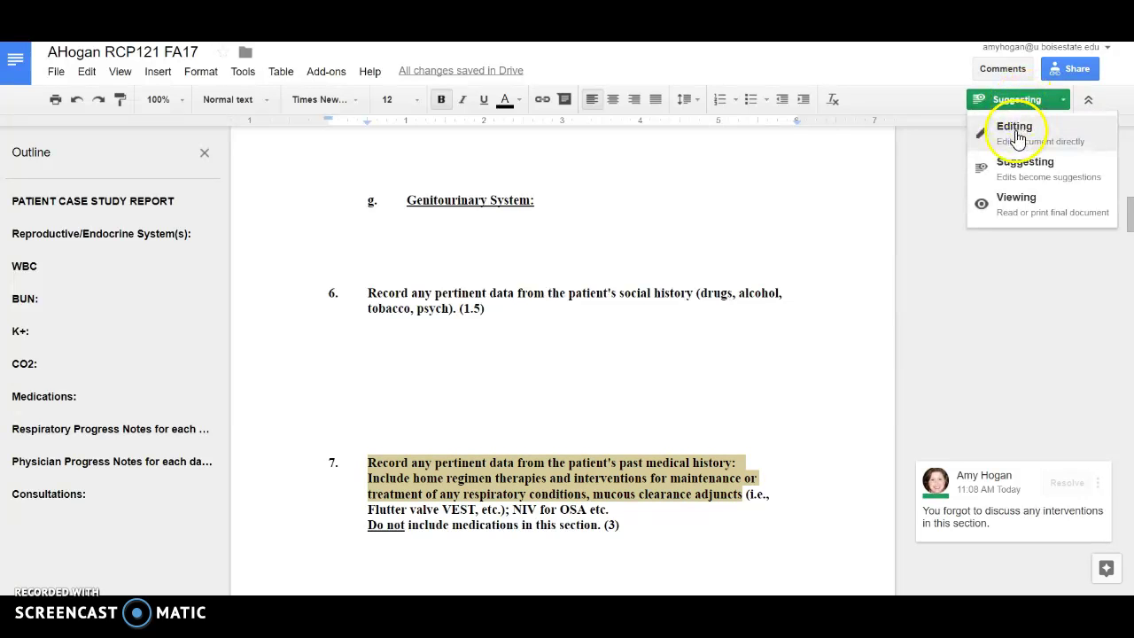
{"action": "left_click", "coordinate": [1017, 137]}
{"action": "left_click", "coordinate": [1054, 103]}
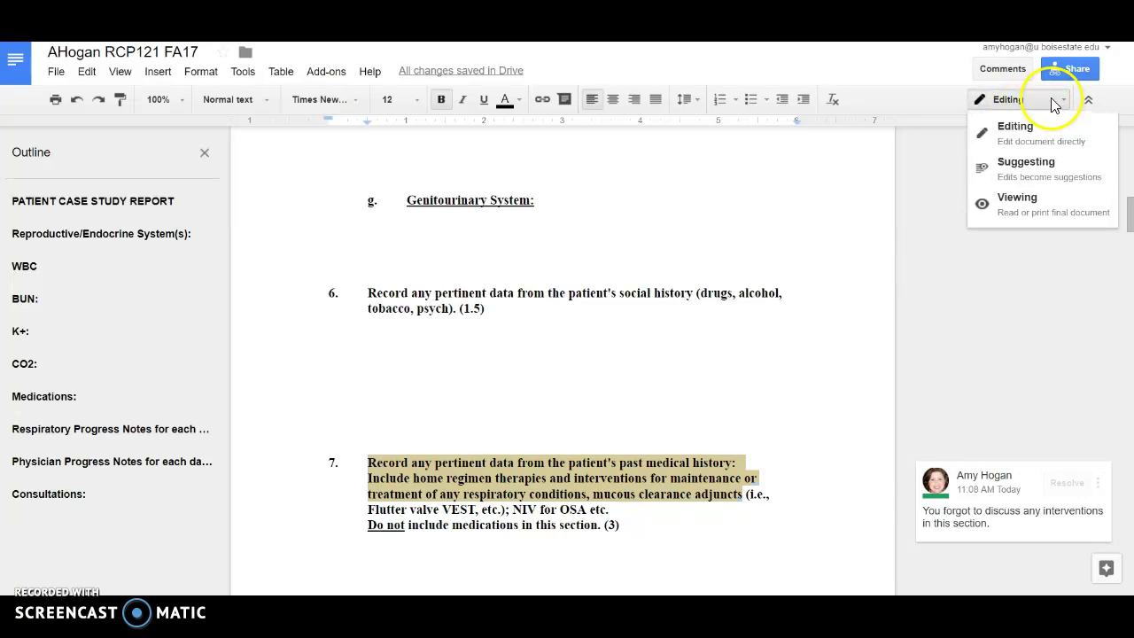
{"action": "left_click", "coordinate": [1033, 174]}
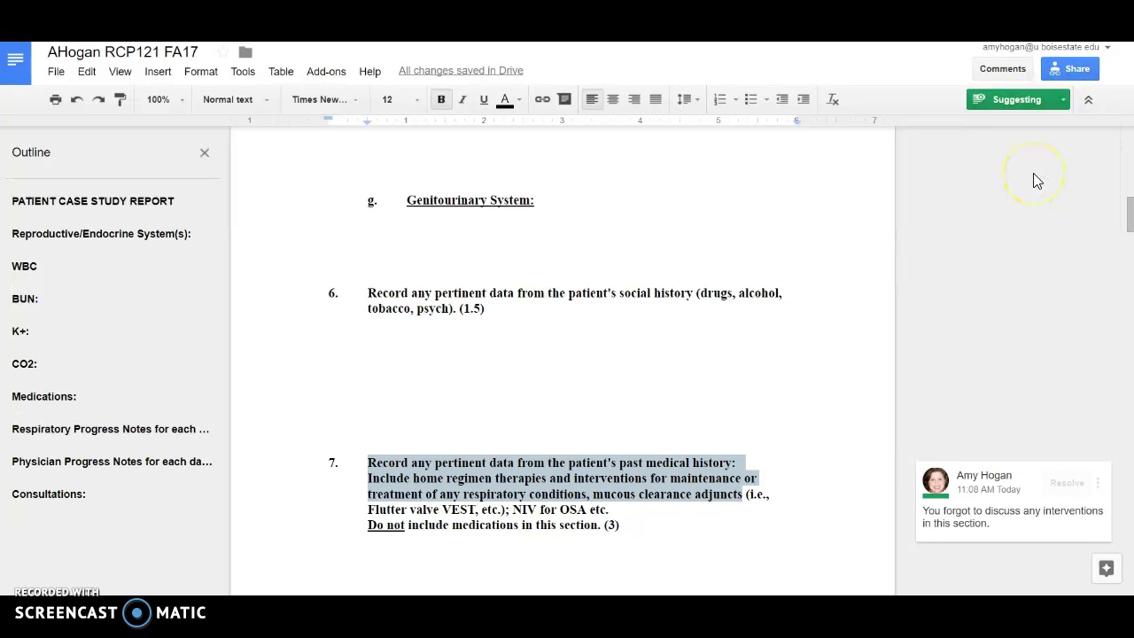